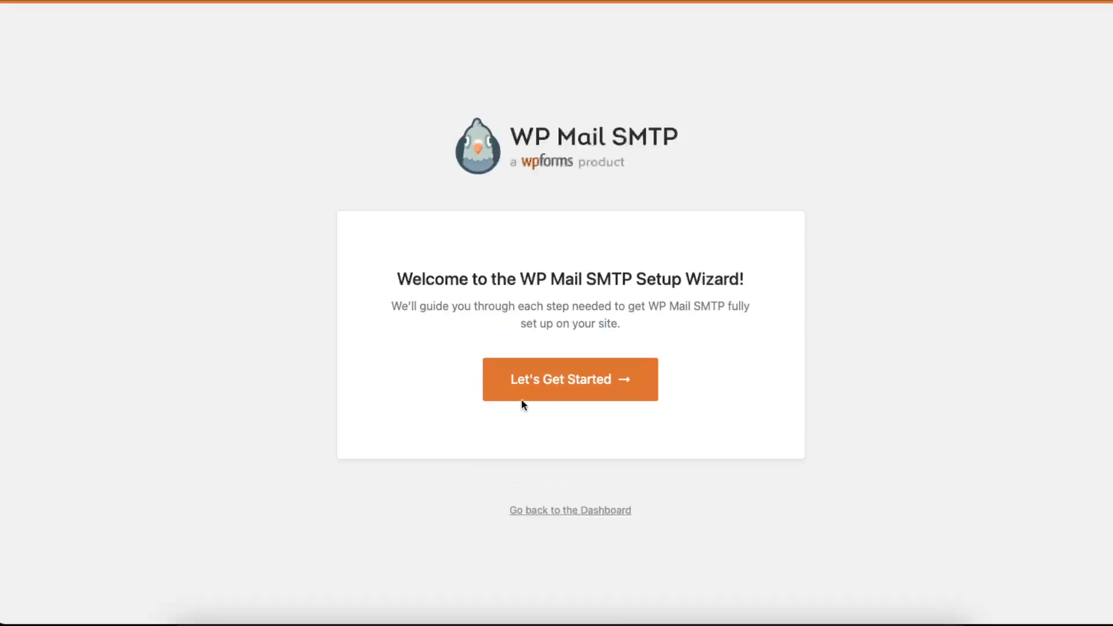
Start the WP Mail SMTP setup wizard and review the available SMTP mailers
{"action": "left_click", "coordinate": [634, 397]}
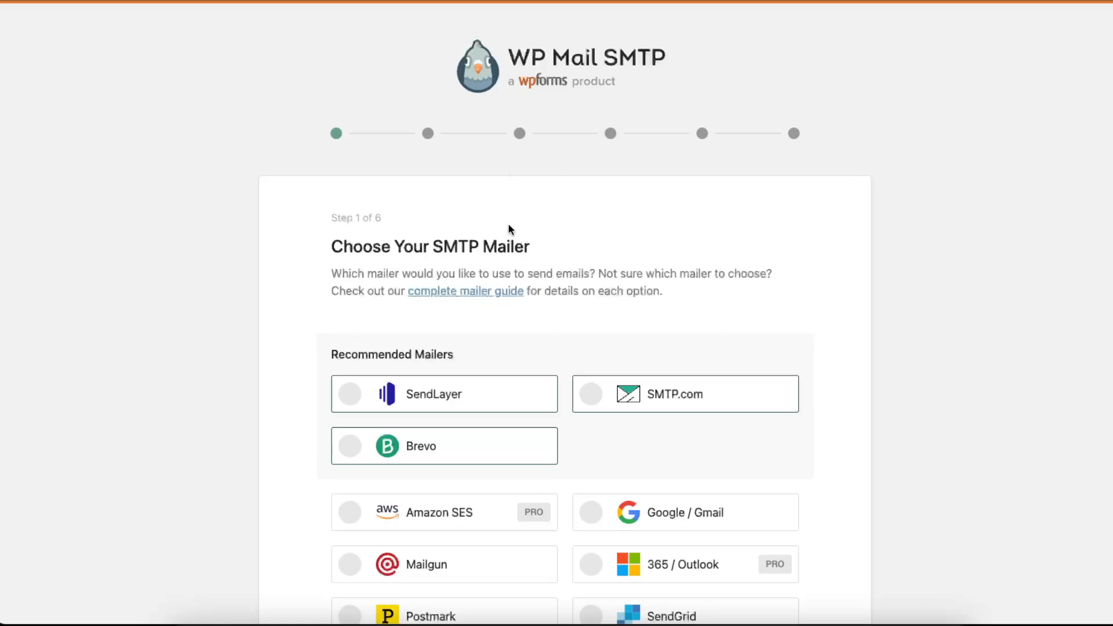
{"action": "scroll", "coordinate": [621, 506], "scroll_direction": "down", "scroll_amount": 5}
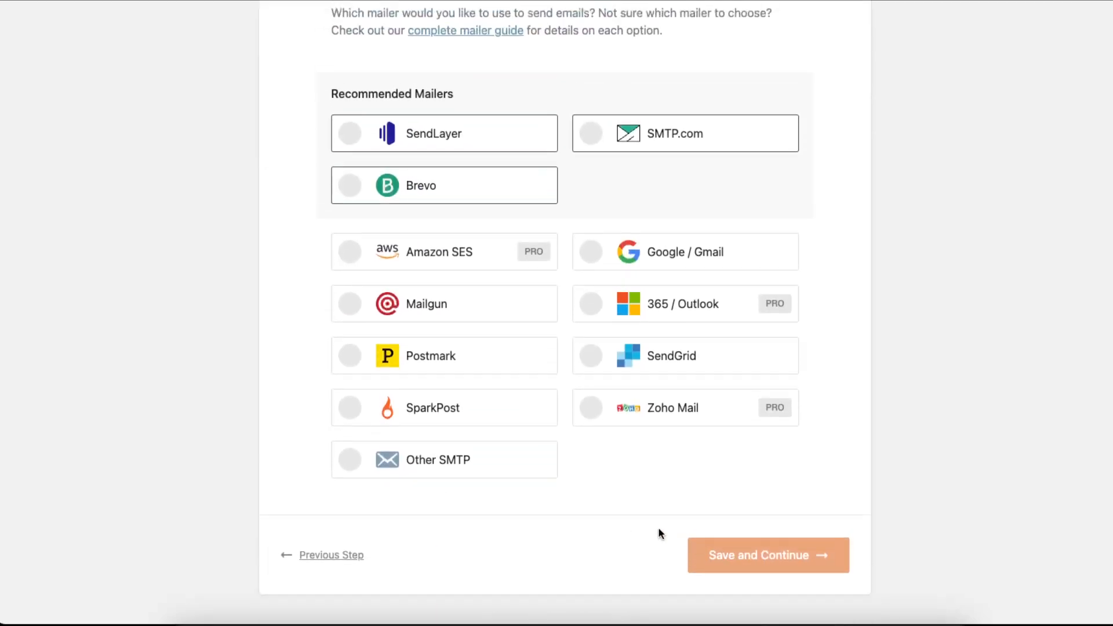
{"action": "scroll", "coordinate": [659, 527], "scroll_direction": "up", "scroll_amount": 3}
{"action": "scroll", "coordinate": [726, 188], "scroll_direction": "down", "scroll_amount": 3}
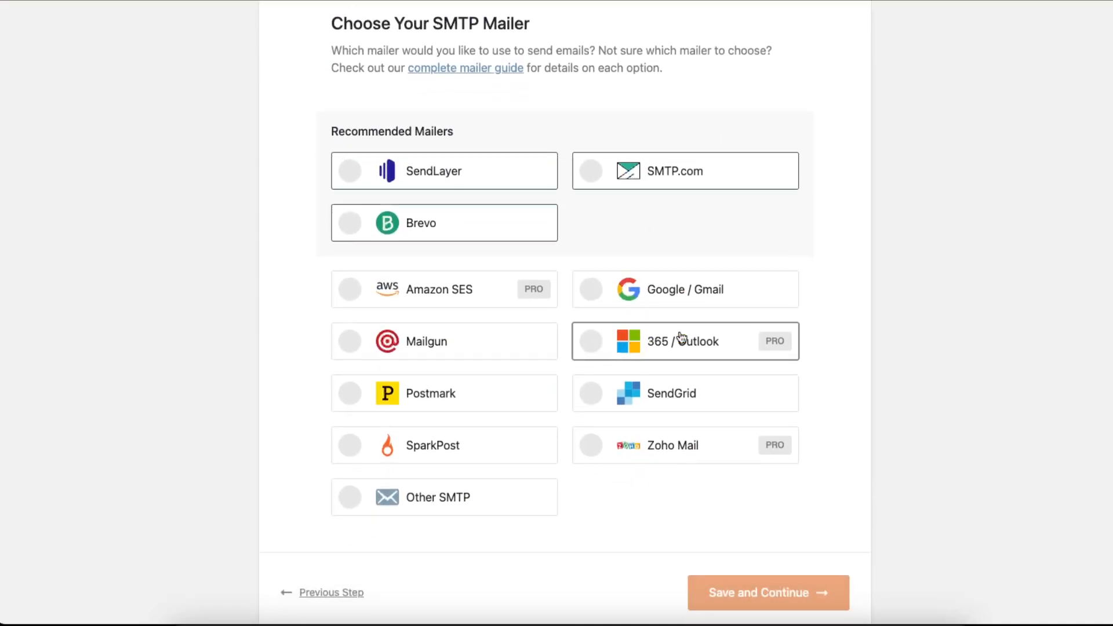
{"action": "scroll", "coordinate": [680, 331], "scroll_direction": "up", "scroll_amount": 3}
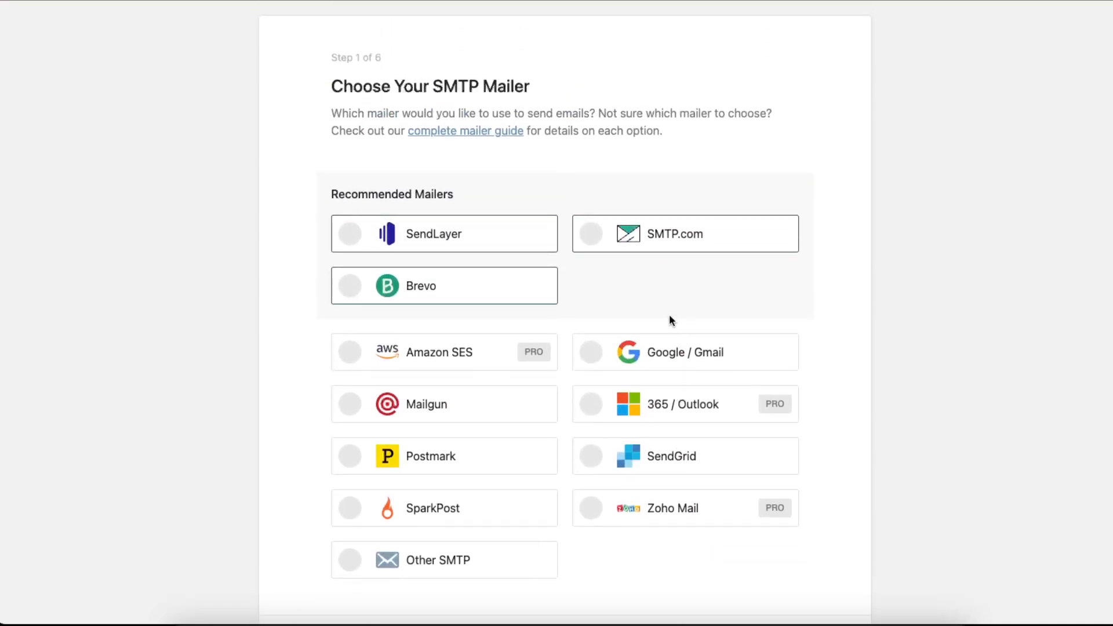
{"action": "scroll", "coordinate": [669, 326], "scroll_direction": "up", "scroll_amount": 1}
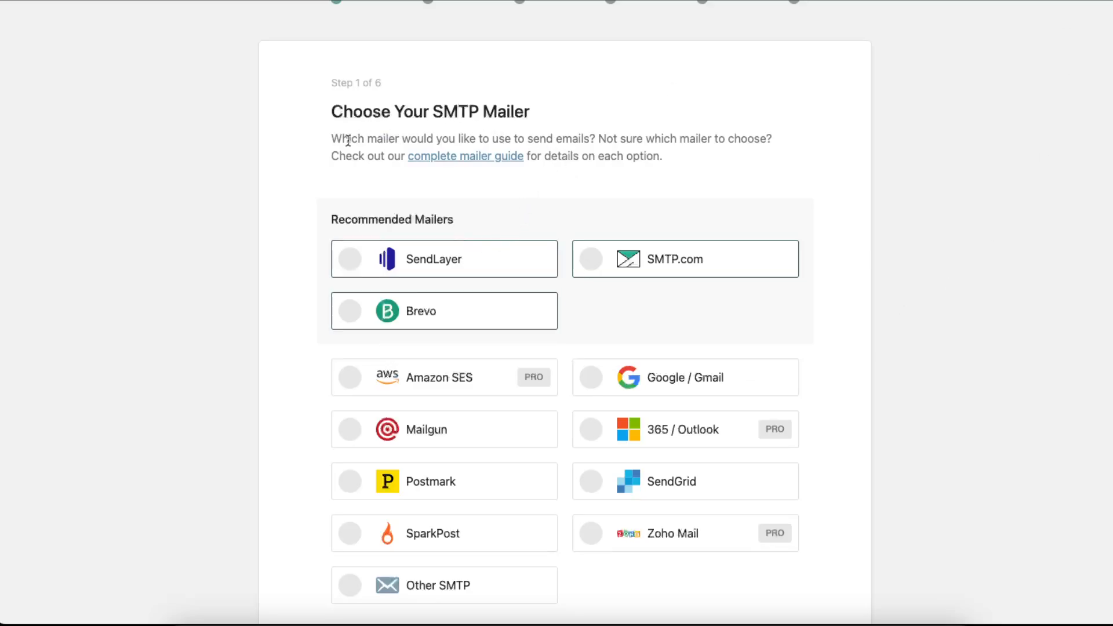
{"action": "left_click_drag", "start_coordinate": [381, 117], "coordinate": [555, 104]}
{"action": "left_click", "coordinate": [555, 109]}
Choose Other SMTP as the mailer, save the choice and continue to the mailer settings
{"action": "scroll", "coordinate": [765, 177], "scroll_direction": "down", "scroll_amount": 5}
{"action": "left_click", "coordinate": [398, 442]}
{"action": "scroll", "coordinate": [481, 452], "scroll_direction": "up", "scroll_amount": 1}
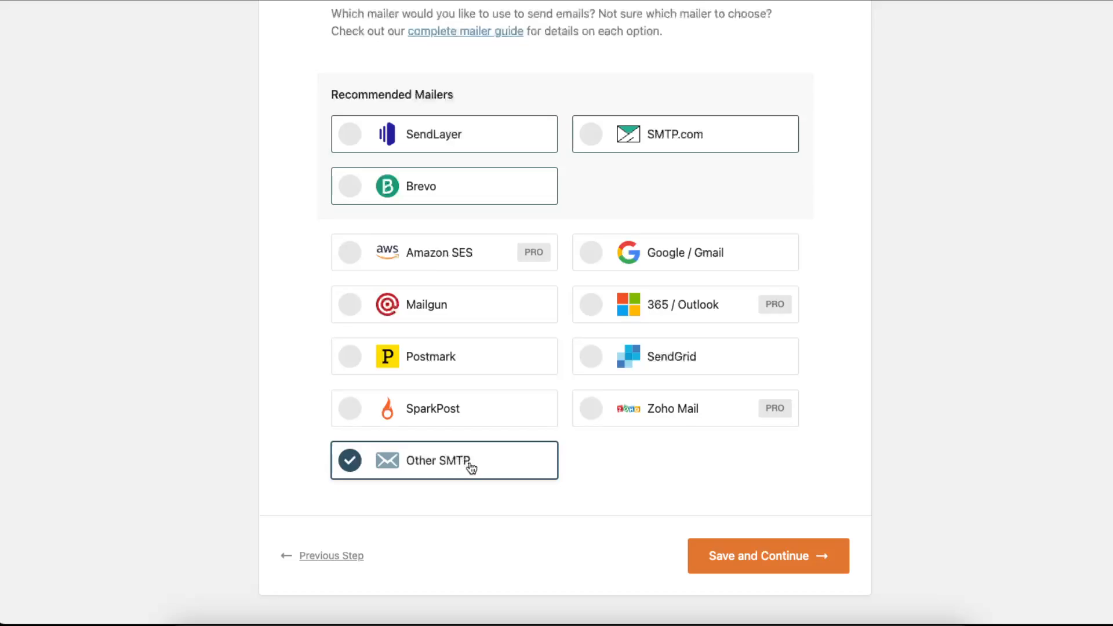
{"action": "scroll", "coordinate": [560, 486], "scroll_direction": "up", "scroll_amount": 1}
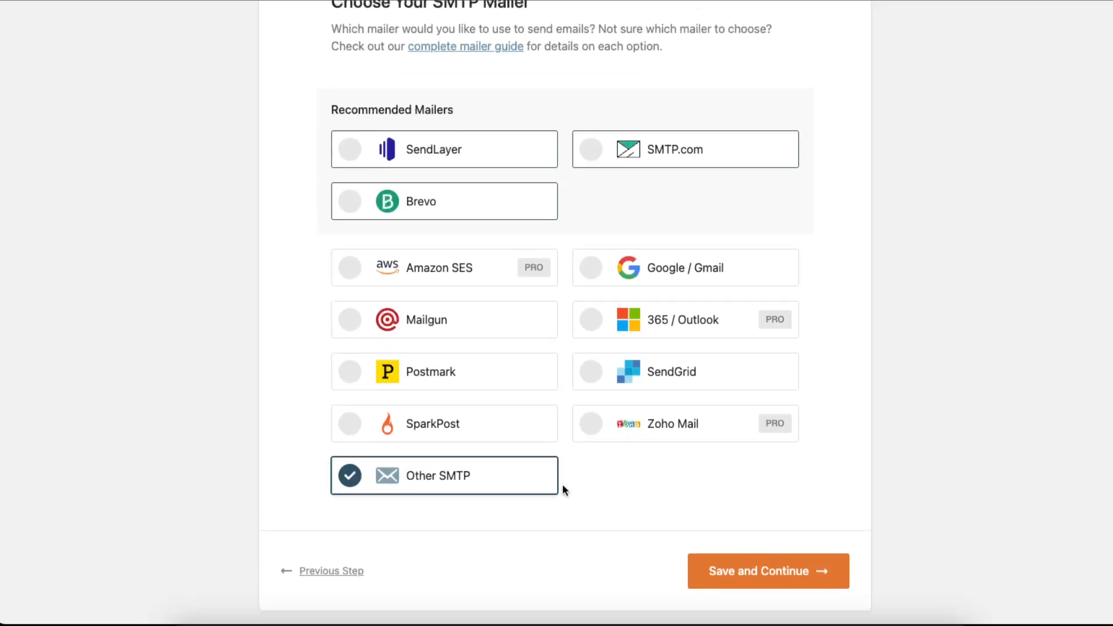
{"action": "scroll", "coordinate": [562, 485], "scroll_direction": "up", "scroll_amount": 1}
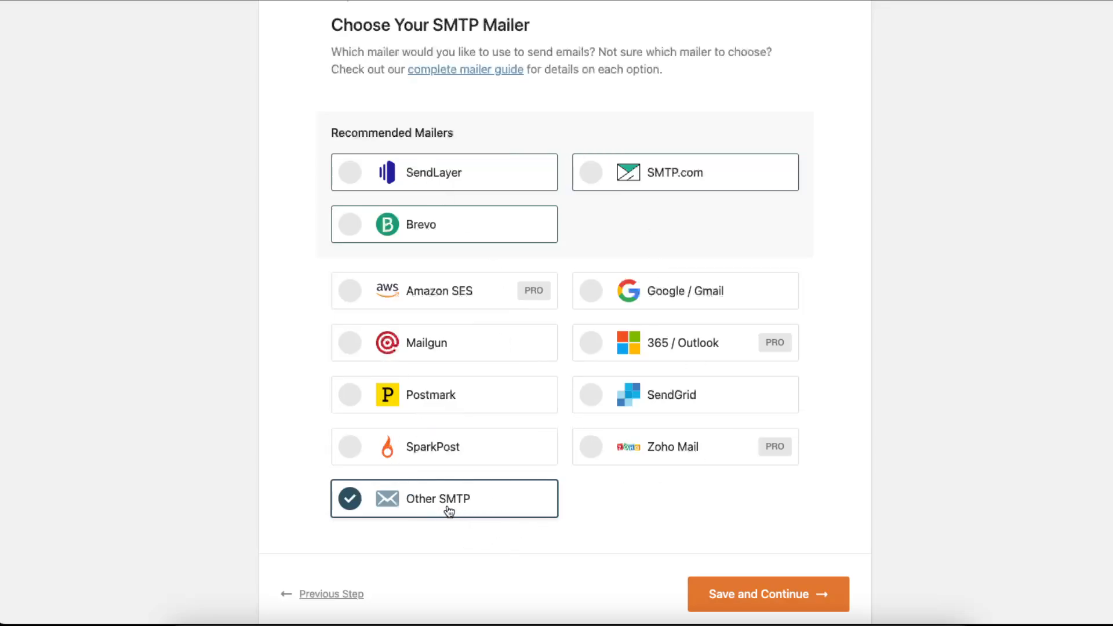
{"action": "scroll", "coordinate": [458, 511], "scroll_direction": "down", "scroll_amount": 1}
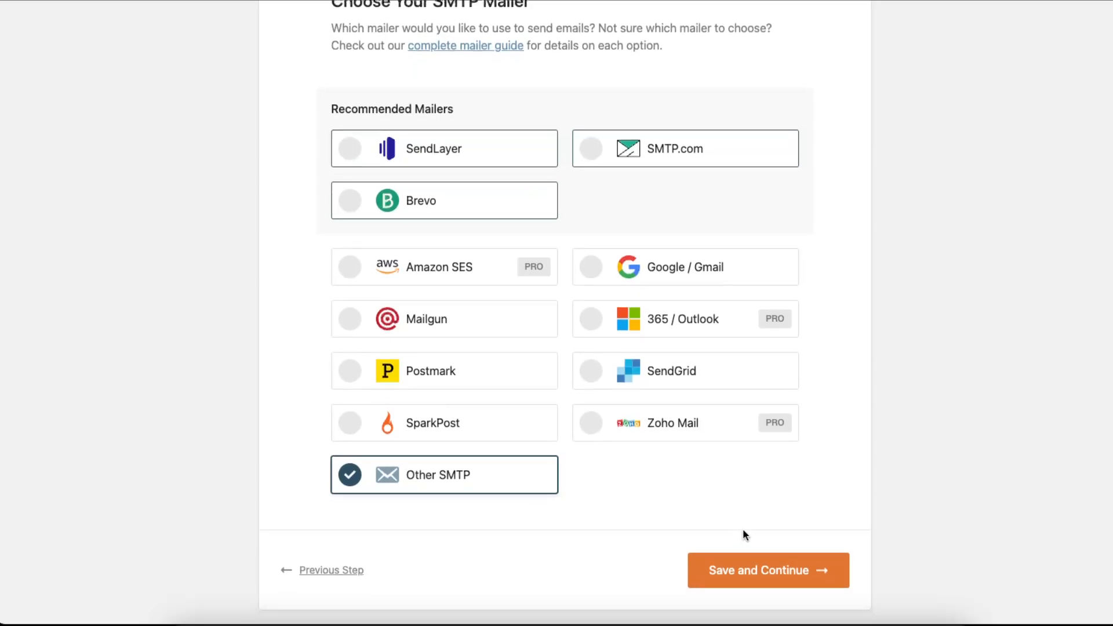
{"action": "left_click", "coordinate": [749, 570]}
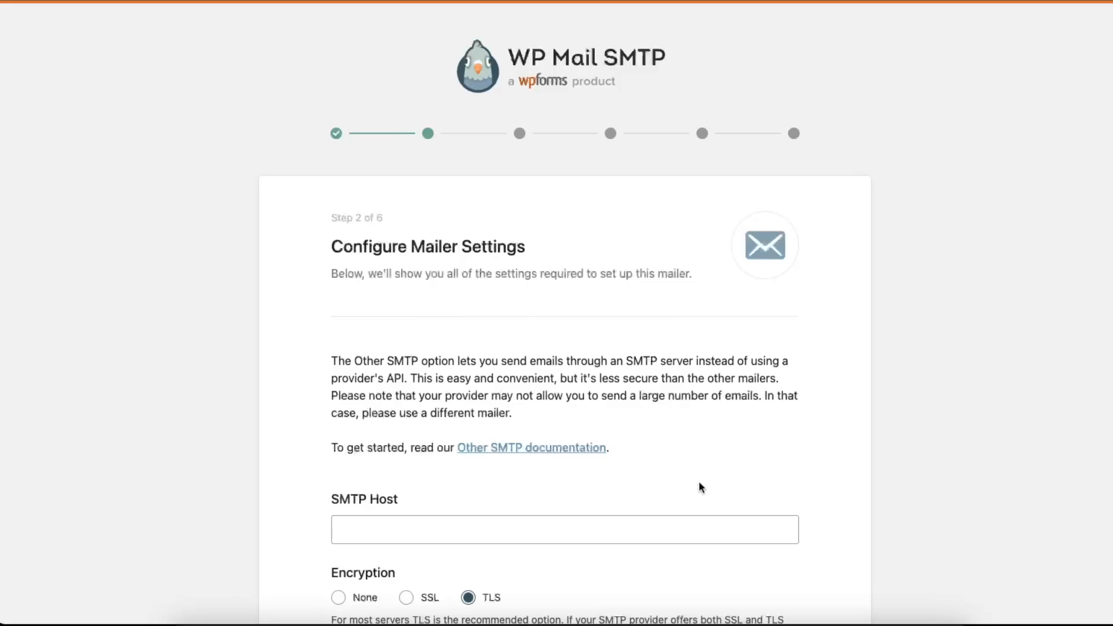
Examine the required mailer settings, and switch to DreamHost's Manage Email page to look through the mailbox's details
{"action": "scroll", "coordinate": [699, 486], "scroll_direction": "down", "scroll_amount": 8}
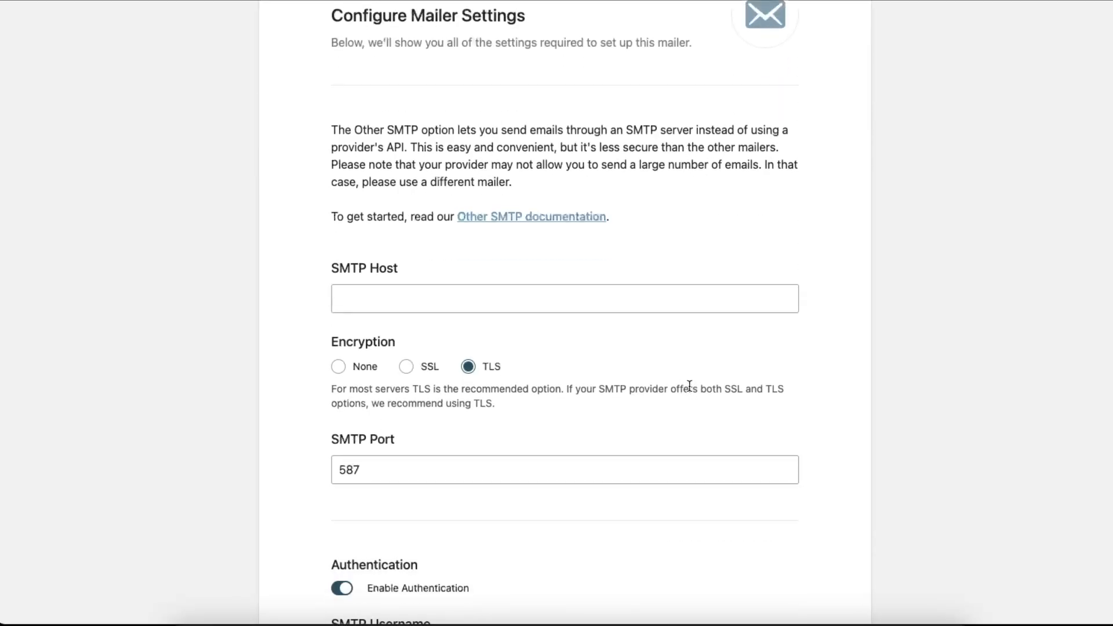
{"action": "scroll", "coordinate": [549, 442], "scroll_direction": "down", "scroll_amount": 5}
{"action": "scroll", "coordinate": [531, 416], "scroll_direction": "down", "scroll_amount": 17}
{"action": "scroll", "coordinate": [531, 406], "scroll_direction": "up", "scroll_amount": 15}
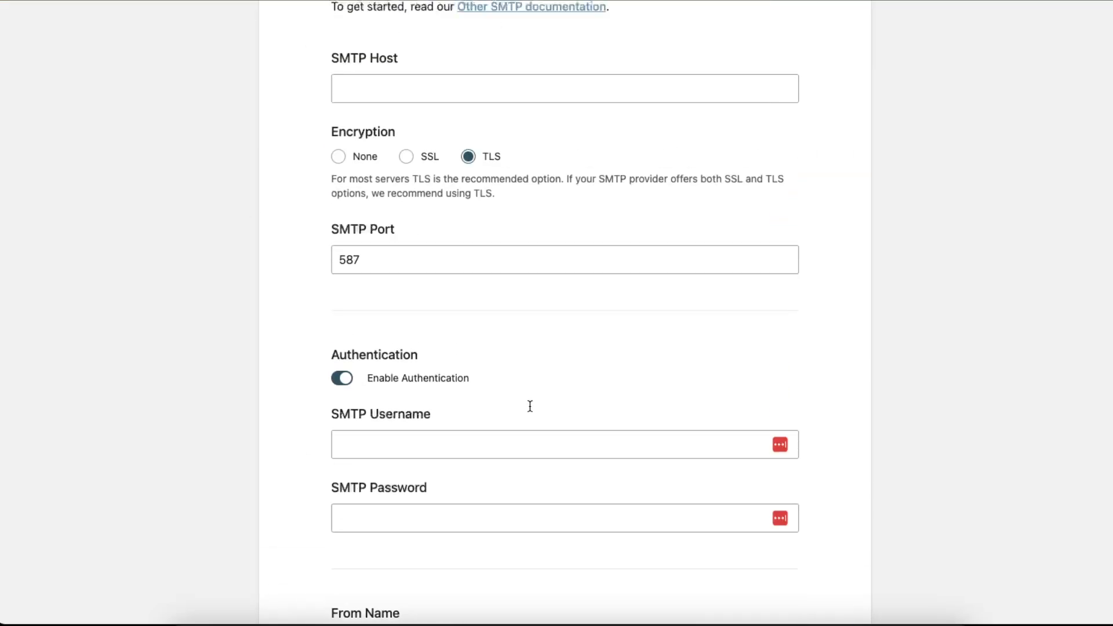
{"action": "scroll", "coordinate": [530, 406], "scroll_direction": "up", "scroll_amount": 9}
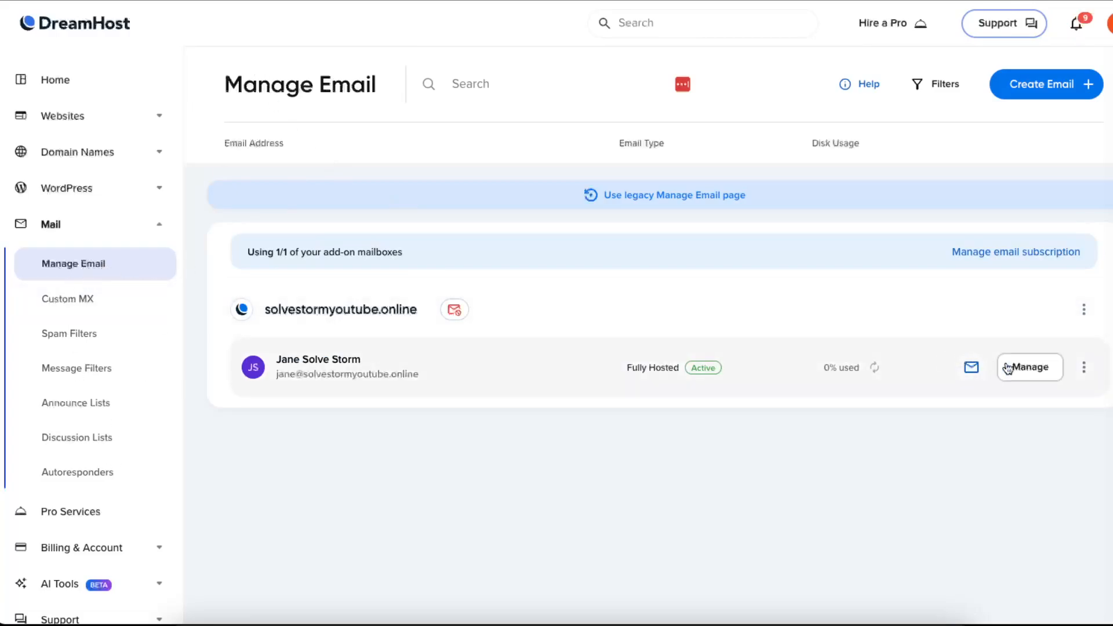
{"action": "left_click", "coordinate": [1056, 373]}
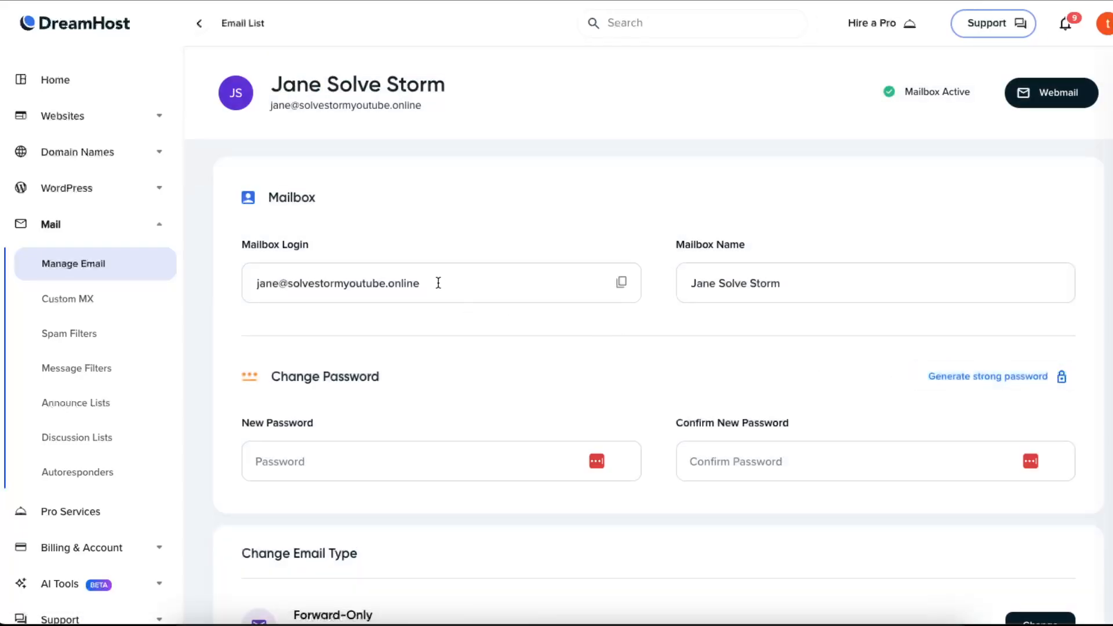
{"action": "scroll", "coordinate": [435, 360], "scroll_direction": "down", "scroll_amount": 8}
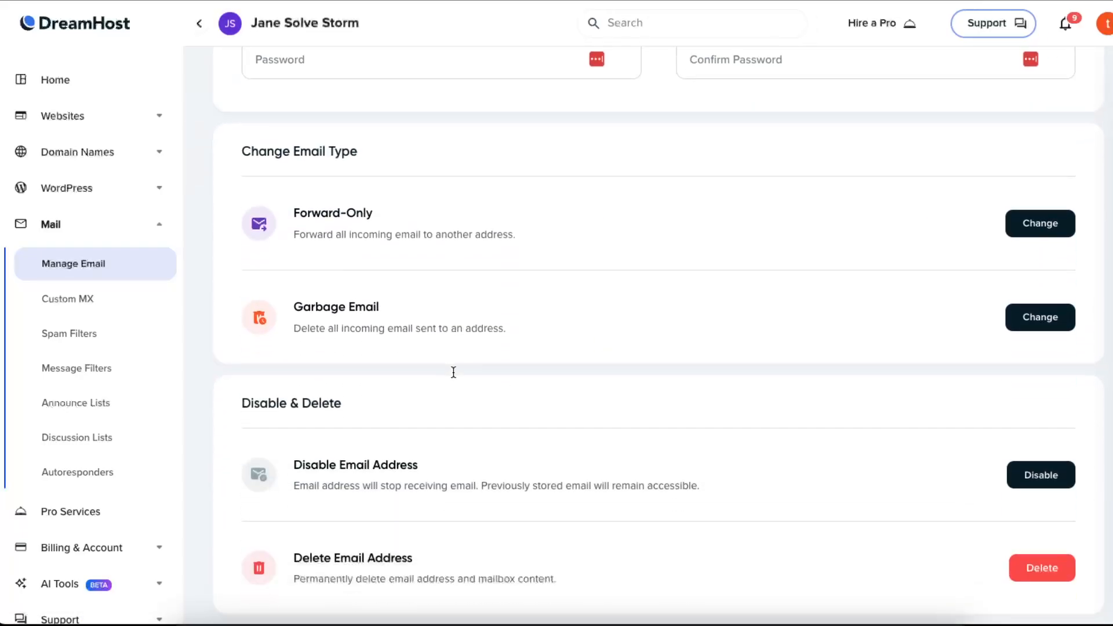
{"action": "scroll", "coordinate": [453, 373], "scroll_direction": "up", "scroll_amount": 8}
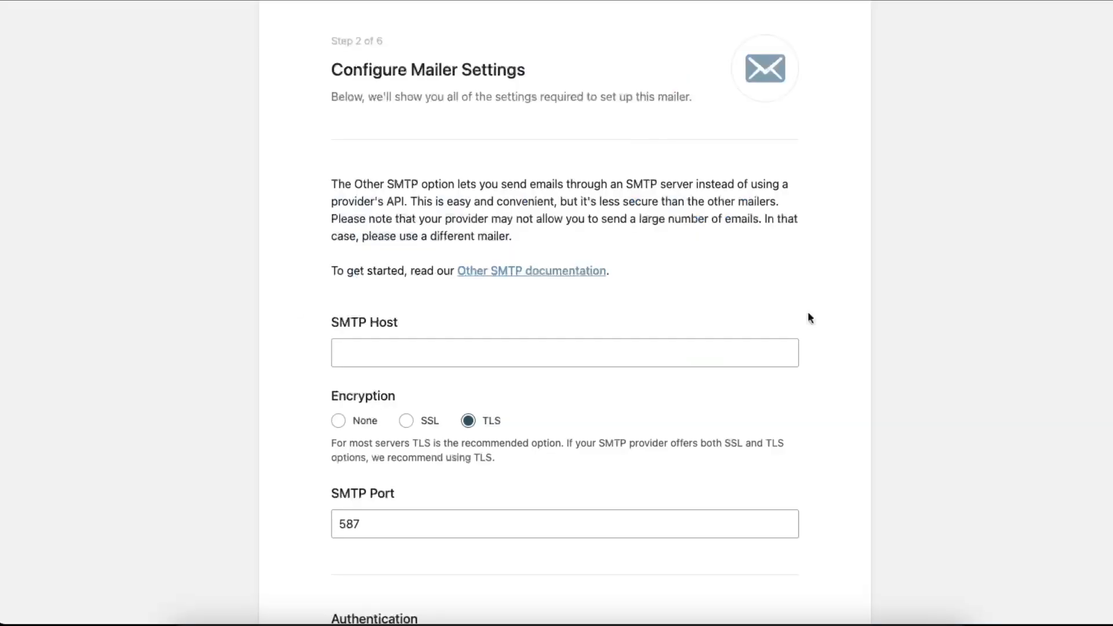
In the WP Mail SMTP wizard, set the SMTP host to smtp.dreamhost.com and the encryption to SSL with port 465
{"action": "left_click", "coordinate": [408, 343]}
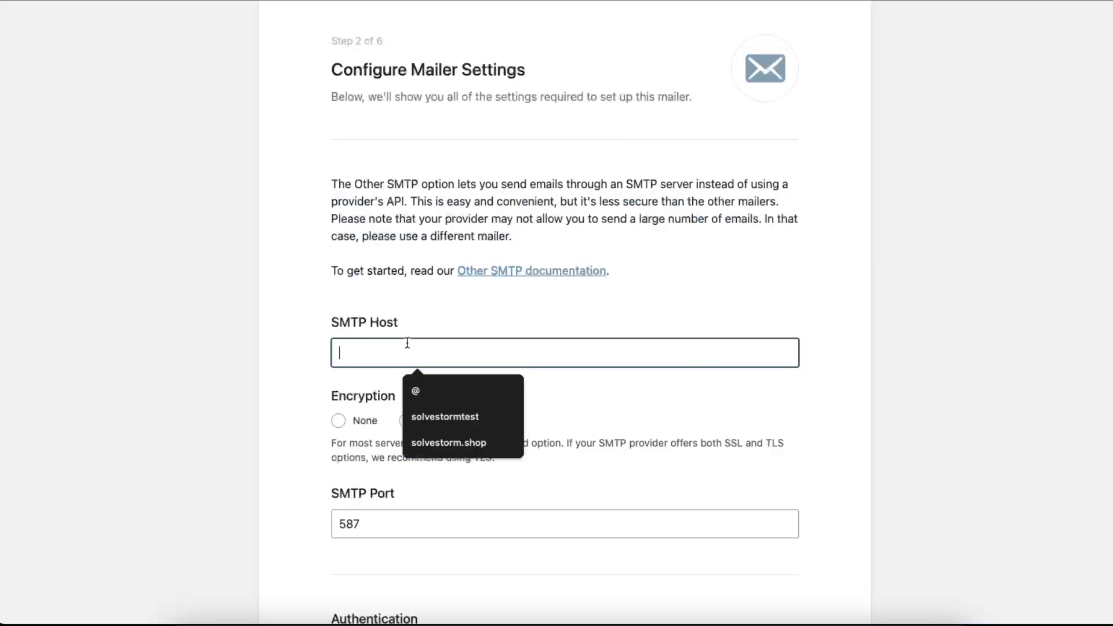
{"action": "type", "text": "smtp.dreamhost"}
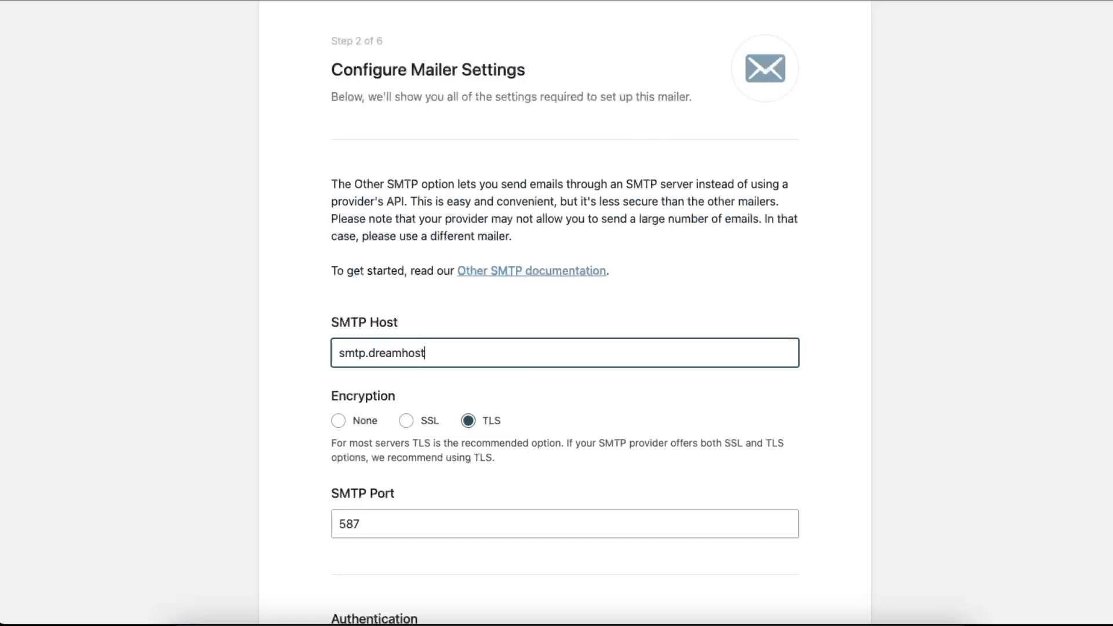
{"action": "type", "text": ".com"}
{"action": "scroll", "coordinate": [419, 400], "scroll_direction": "down", "scroll_amount": 1}
{"action": "left_click", "coordinate": [406, 396]}
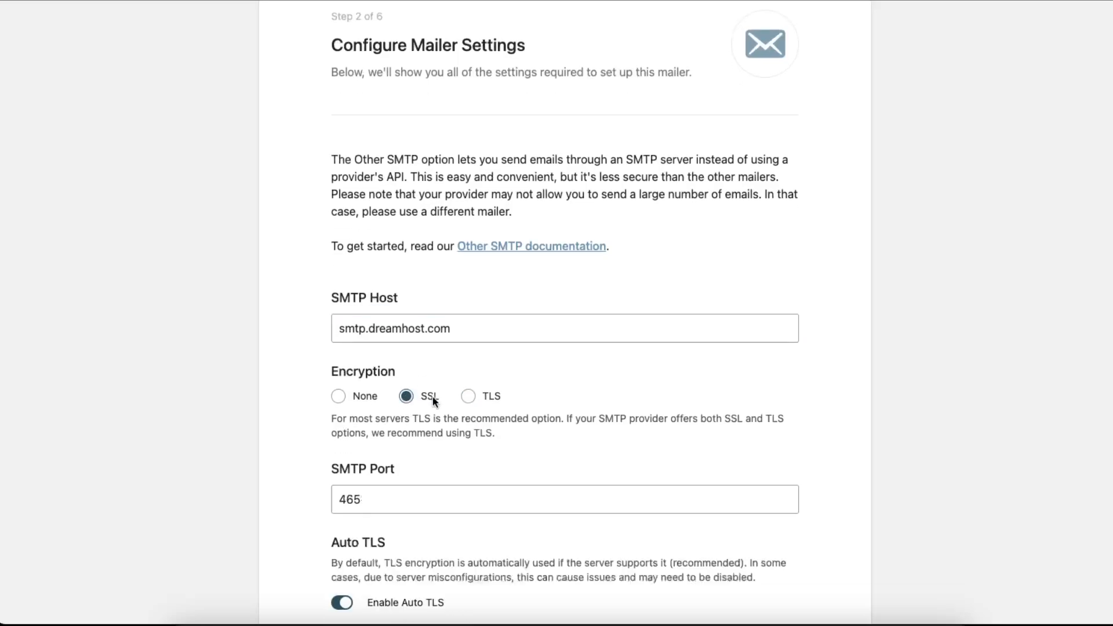
{"action": "scroll", "coordinate": [433, 400], "scroll_direction": "down", "scroll_amount": 3}
{"action": "left_click", "coordinate": [389, 383]}
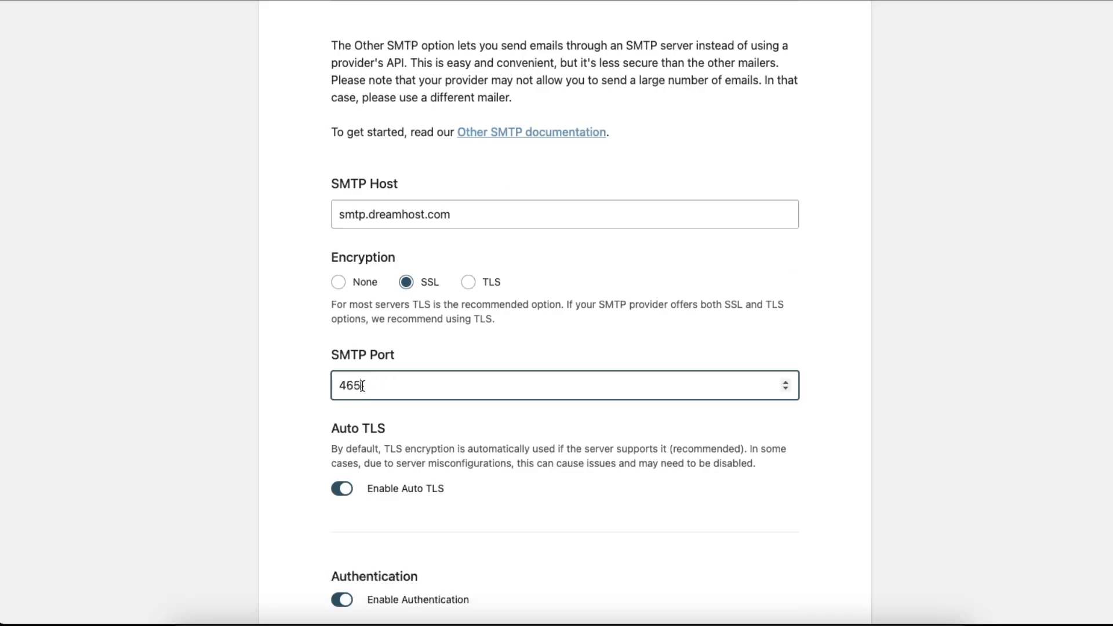
Fill in the SMTP username and SMTP password using the mailbox login copied from DreamHost and a newly generated strong password
{"action": "scroll", "coordinate": [582, 422], "scroll_direction": "down", "scroll_amount": 6}
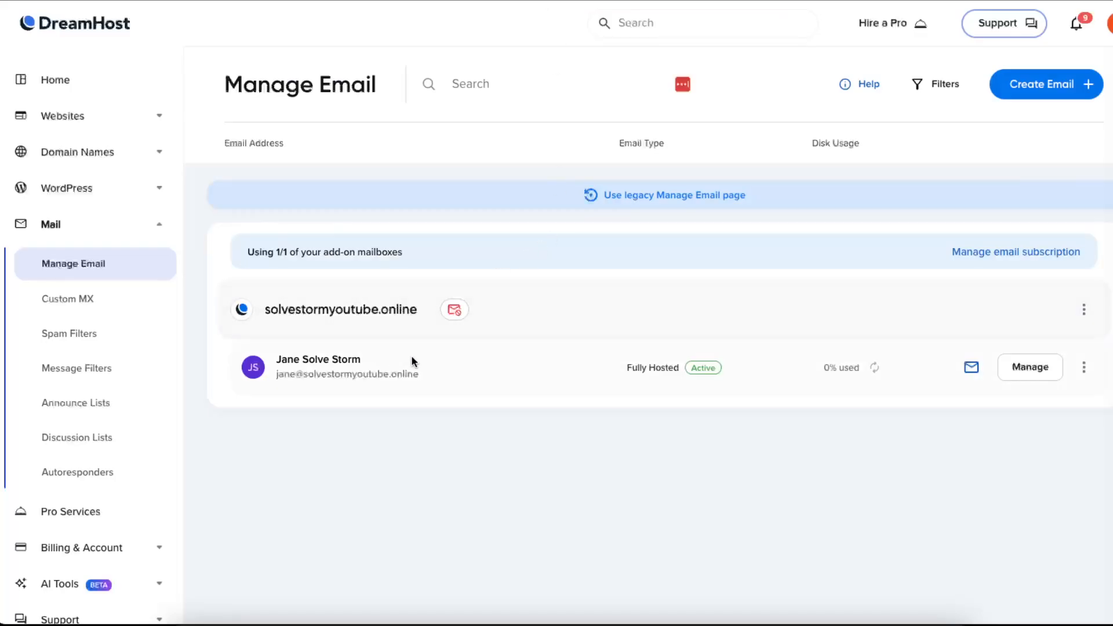
{"action": "left_click", "coordinate": [1021, 377]}
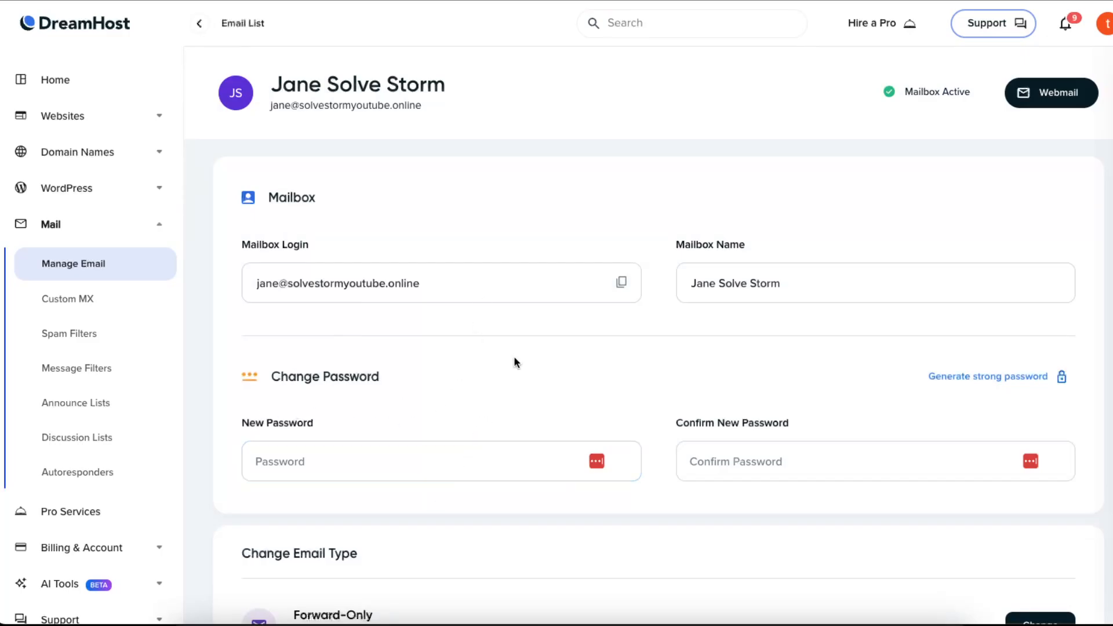
{"action": "left_click", "coordinate": [621, 282]}
{"action": "left_click", "coordinate": [967, 378]}
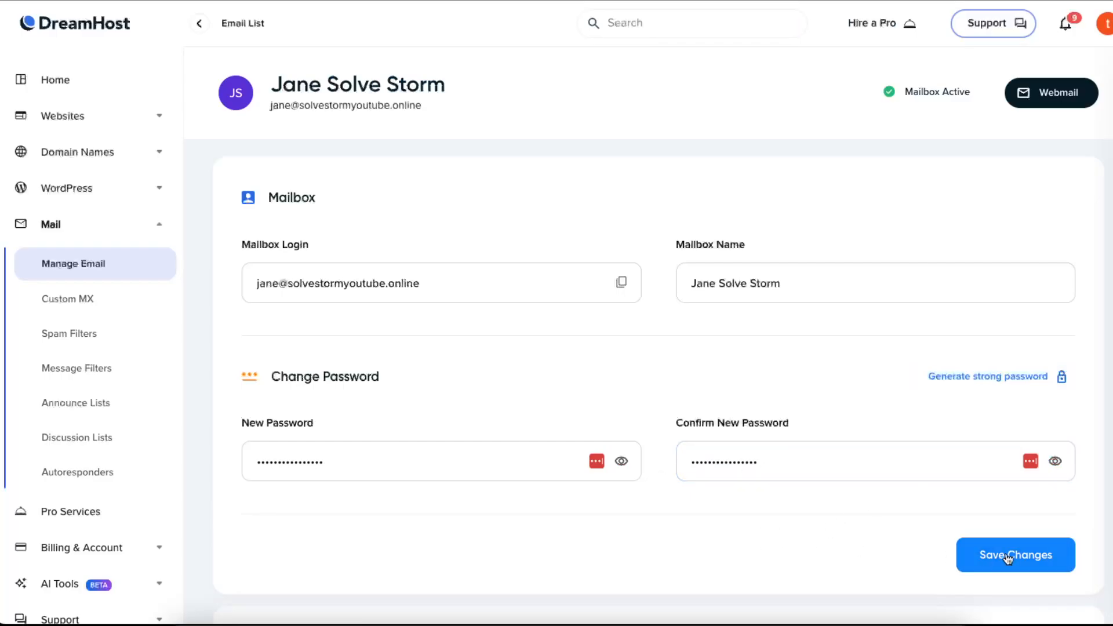
{"action": "left_click", "coordinate": [499, 472]}
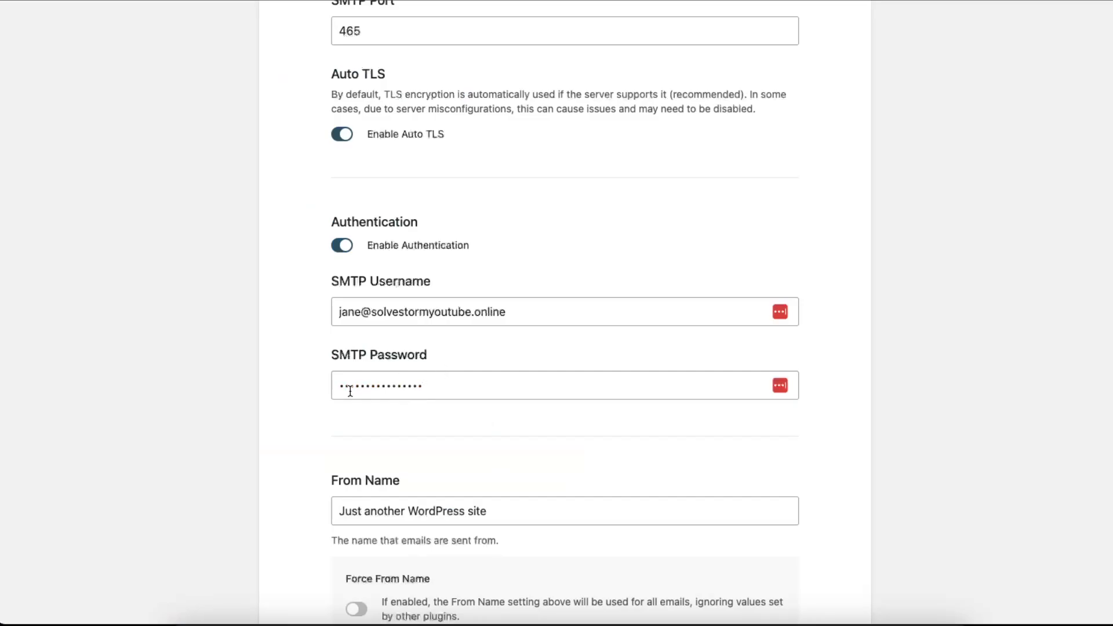
Replace the From Name in the mailer settings with the mailbox owner's name
{"action": "scroll", "coordinate": [611, 355], "scroll_direction": "down", "scroll_amount": 7}
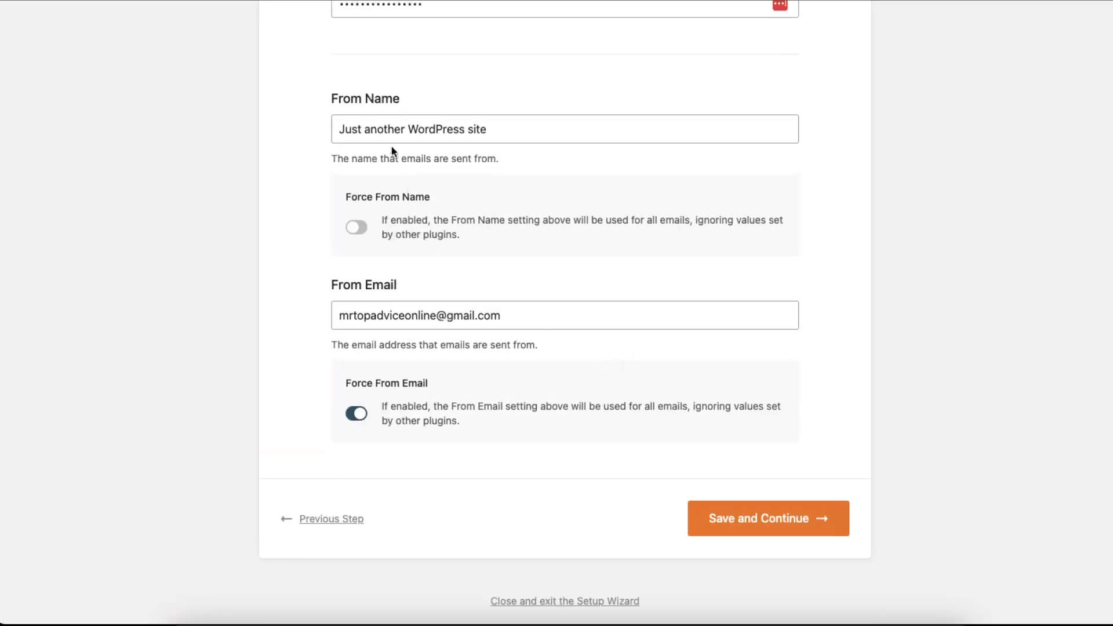
{"action": "scroll", "coordinate": [497, 159], "scroll_direction": "up", "scroll_amount": 1}
{"action": "left_click_drag", "start_coordinate": [507, 172], "coordinate": [321, 171]}
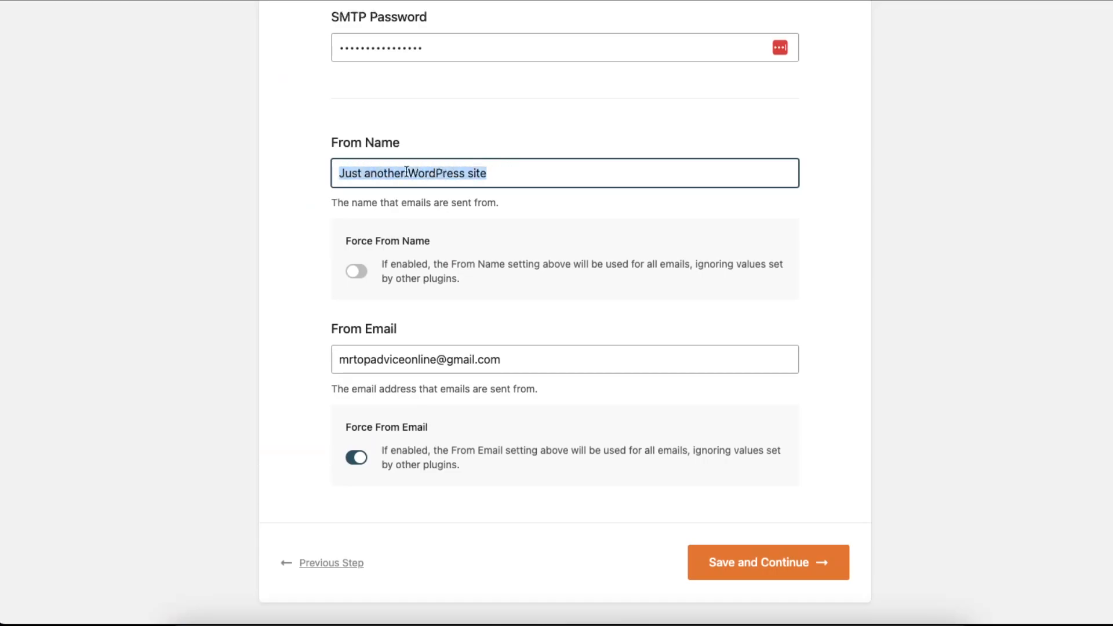
{"action": "scroll", "coordinate": [407, 172], "scroll_direction": "up", "scroll_amount": 3}
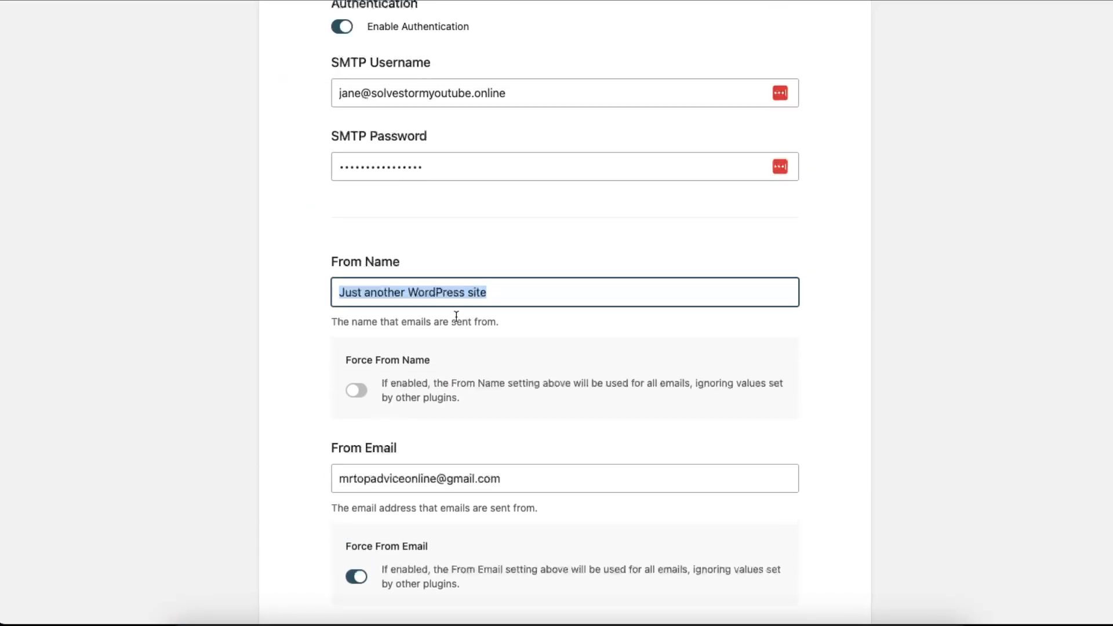
{"action": "scroll", "coordinate": [455, 310], "scroll_direction": "up", "scroll_amount": 9}
{"action": "scroll", "coordinate": [456, 309], "scroll_direction": "down", "scroll_amount": 10}
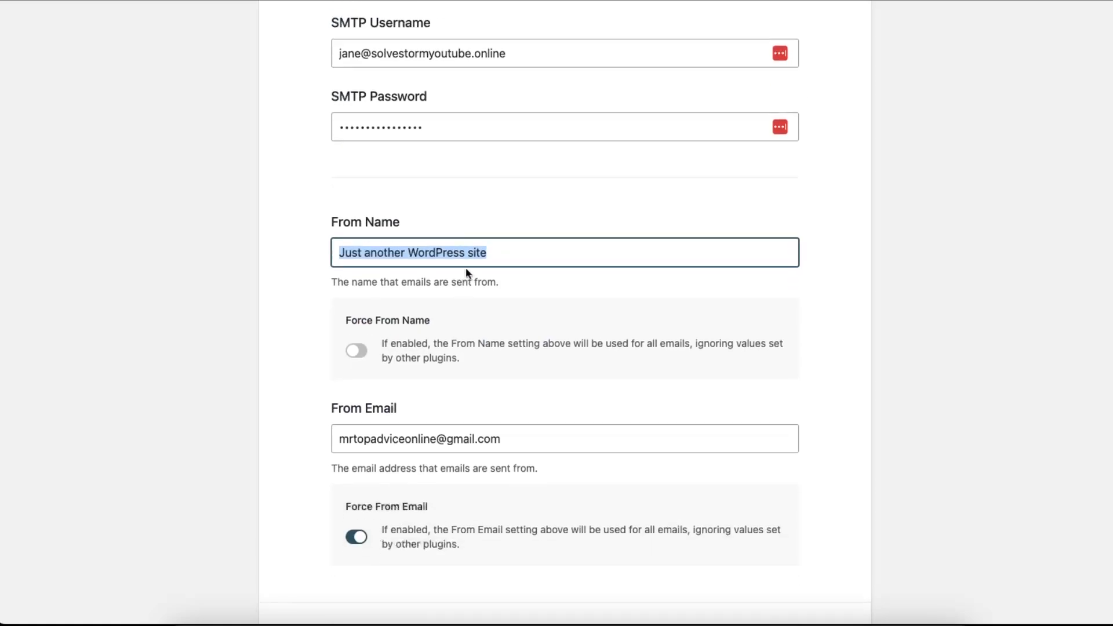
{"action": "type", "text": "Jane"}
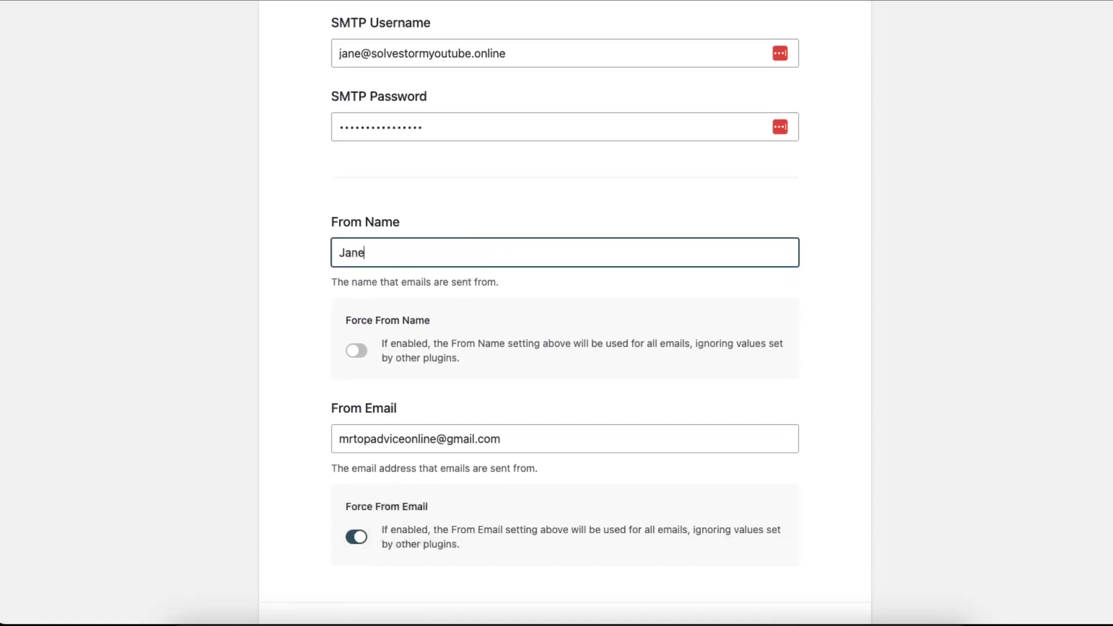
{"action": "type", "text": " Solve Storm"}
{"action": "left_click", "coordinate": [586, 192]}
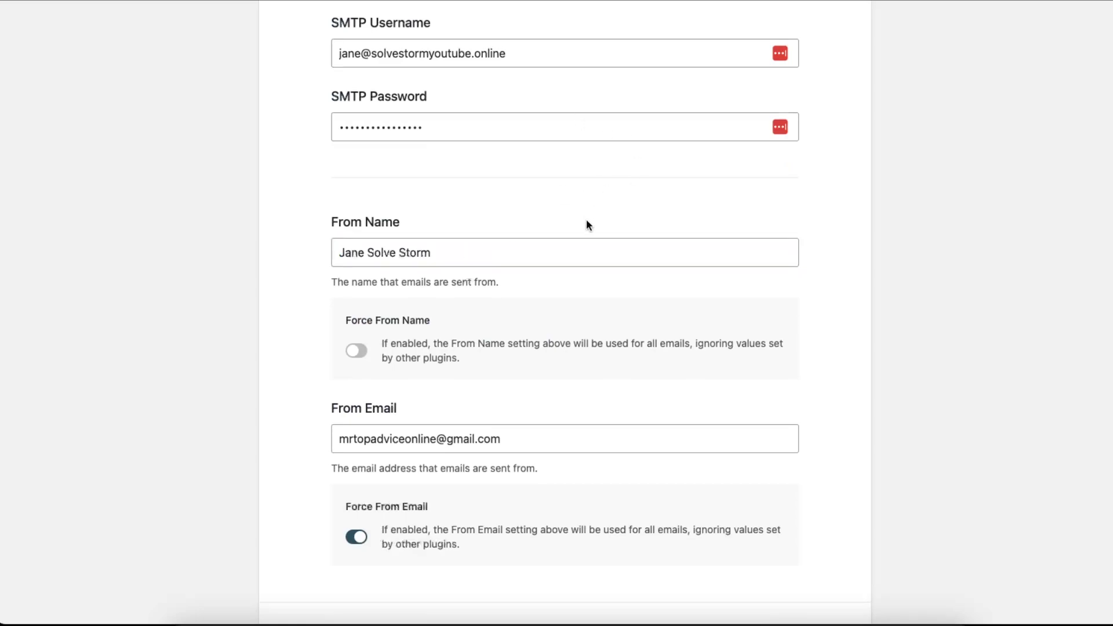
Replace the From Email with the DreamHost mailbox's e-mail address and review the completed mailer settings
{"action": "scroll", "coordinate": [587, 225], "scroll_direction": "down", "scroll_amount": 3}
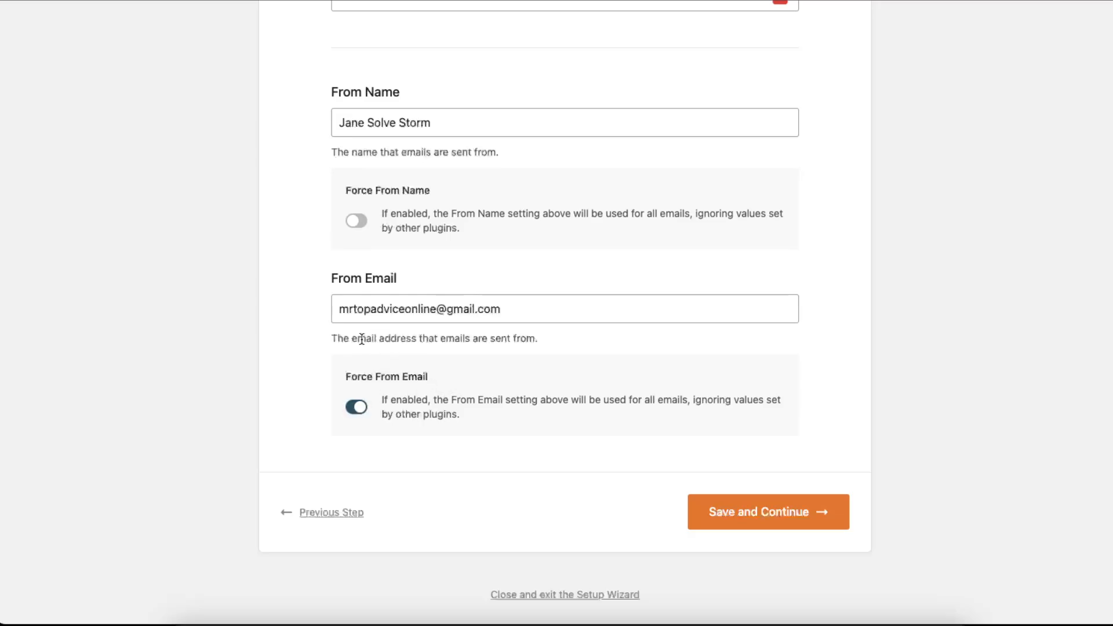
{"action": "left_click_drag", "start_coordinate": [340, 336], "coordinate": [582, 340]}
{"action": "left_click", "coordinate": [583, 339]}
{"action": "scroll", "coordinate": [585, 341], "scroll_direction": "up", "scroll_amount": 1}
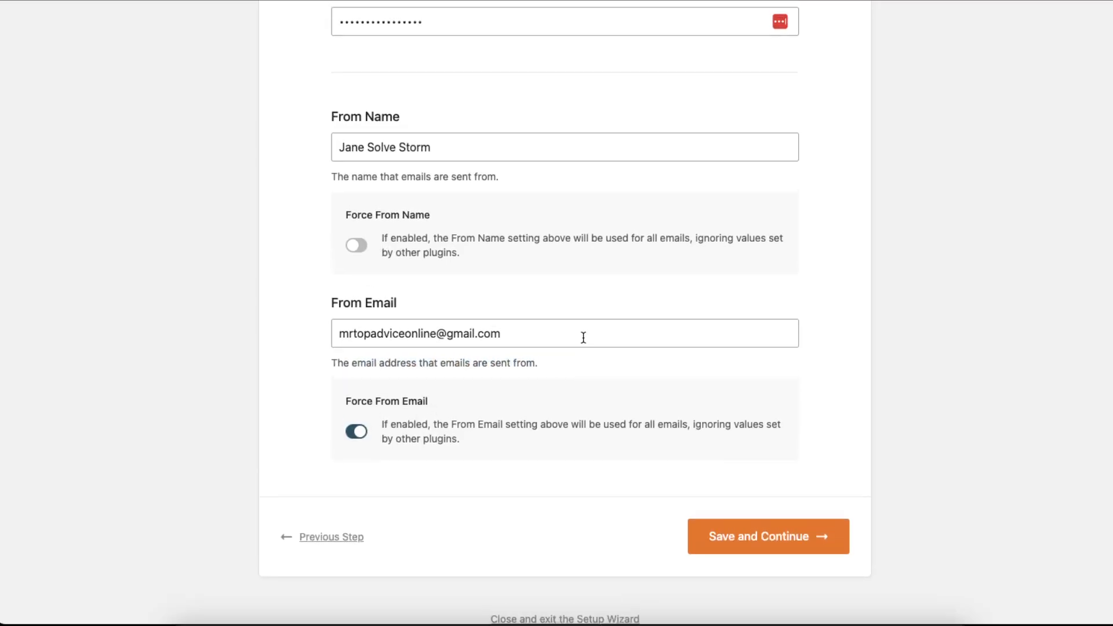
{"action": "left_click_drag", "start_coordinate": [517, 332], "coordinate": [302, 334]}
{"action": "key", "text": "BackSpace"}
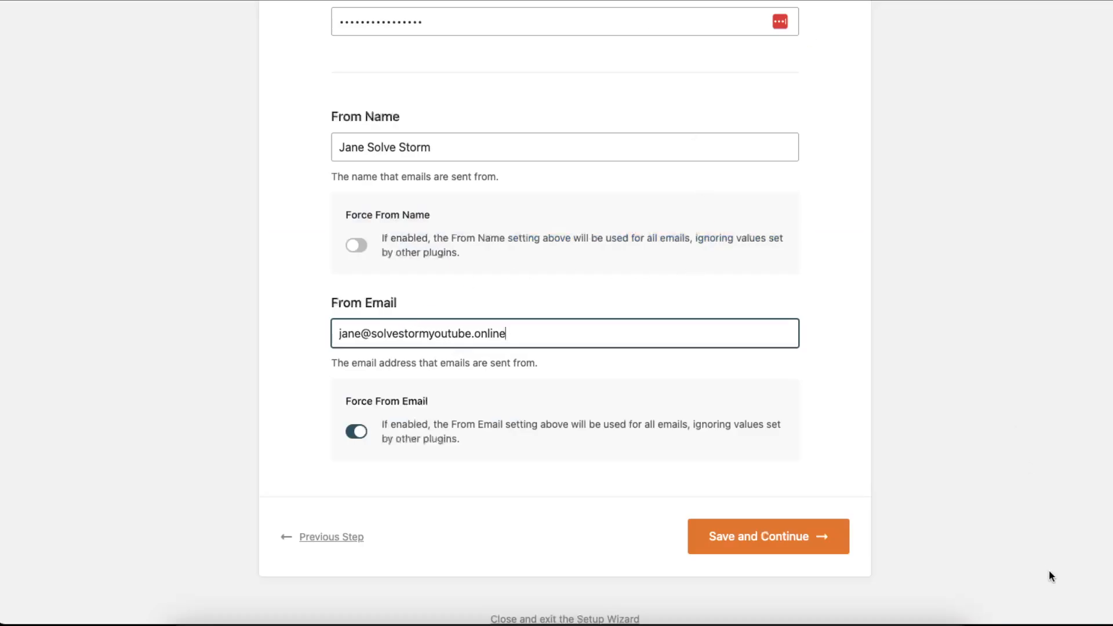
{"action": "scroll", "coordinate": [895, 493], "scroll_direction": "up", "scroll_amount": 15}
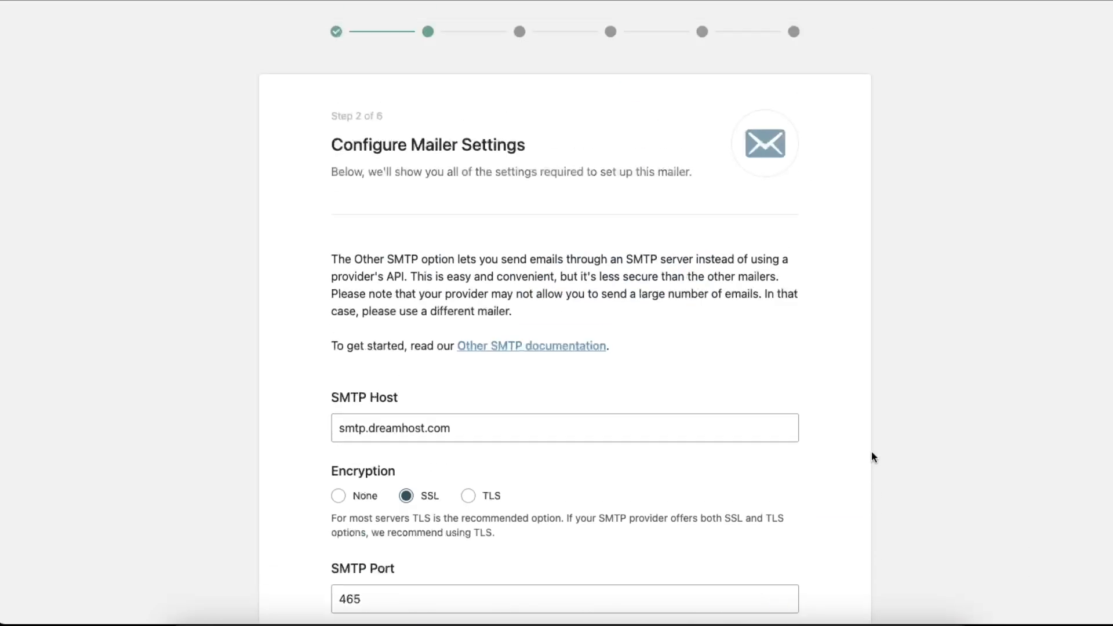
{"action": "scroll", "coordinate": [808, 432], "scroll_direction": "down", "scroll_amount": 15}
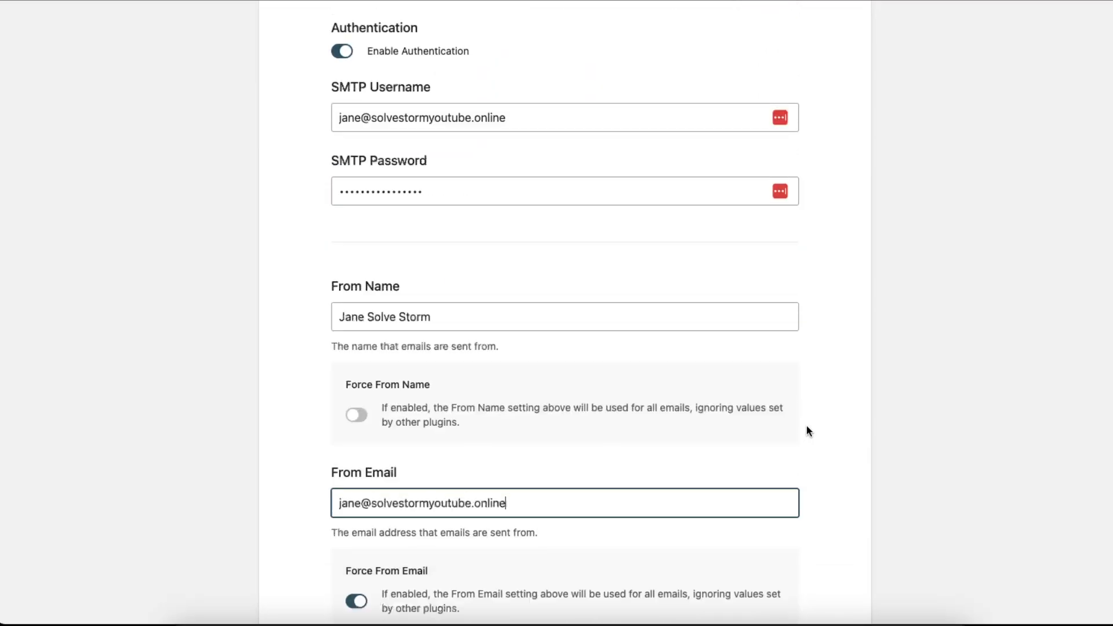
Save the mailer settings and accept the wizard's preselected features: Improved Email Deliverability, Email Error Tracking and Weekly Email Summary
{"action": "left_click", "coordinate": [780, 506]}
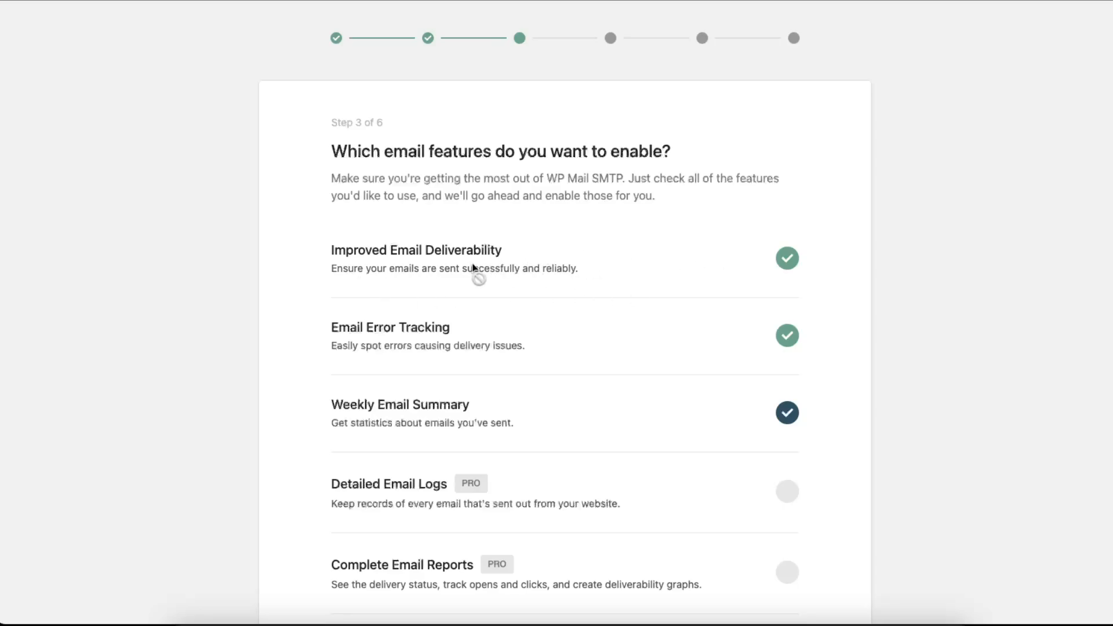
{"action": "scroll", "coordinate": [545, 305], "scroll_direction": "down", "scroll_amount": 3}
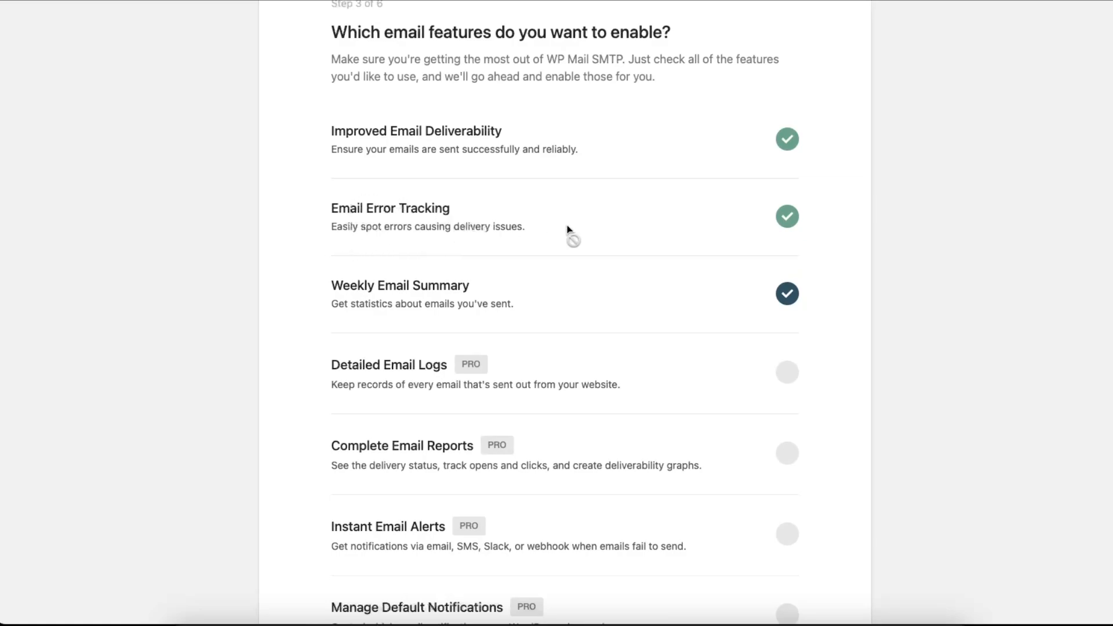
{"action": "scroll", "coordinate": [666, 238], "scroll_direction": "down", "scroll_amount": 1}
{"action": "scroll", "coordinate": [666, 238], "scroll_direction": "down", "scroll_amount": 3}
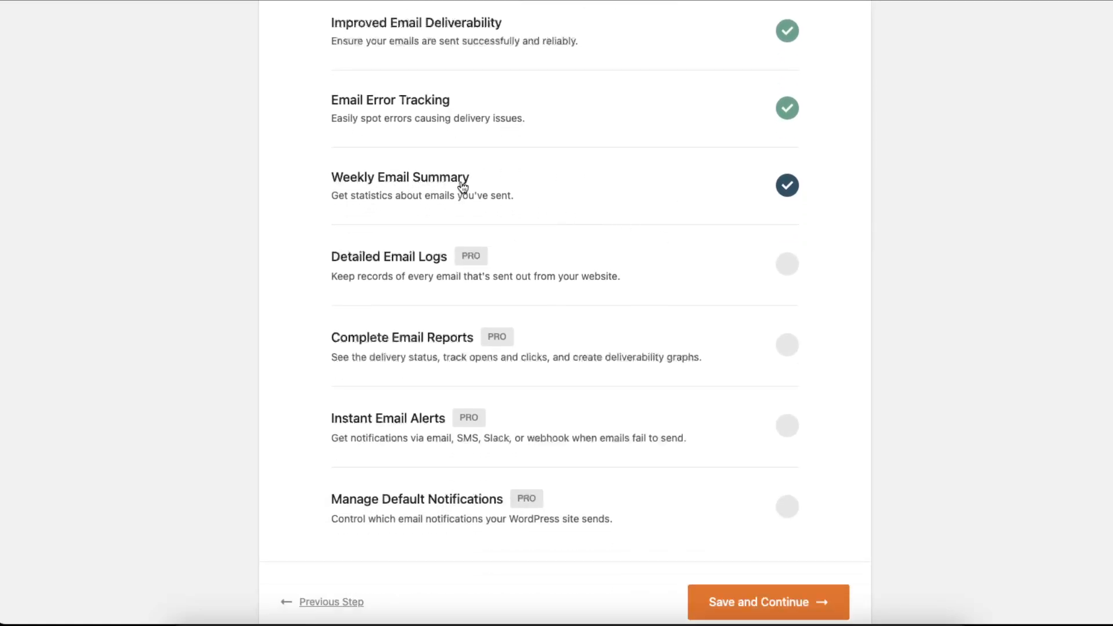
{"action": "scroll", "coordinate": [810, 196], "scroll_direction": "down", "scroll_amount": 3}
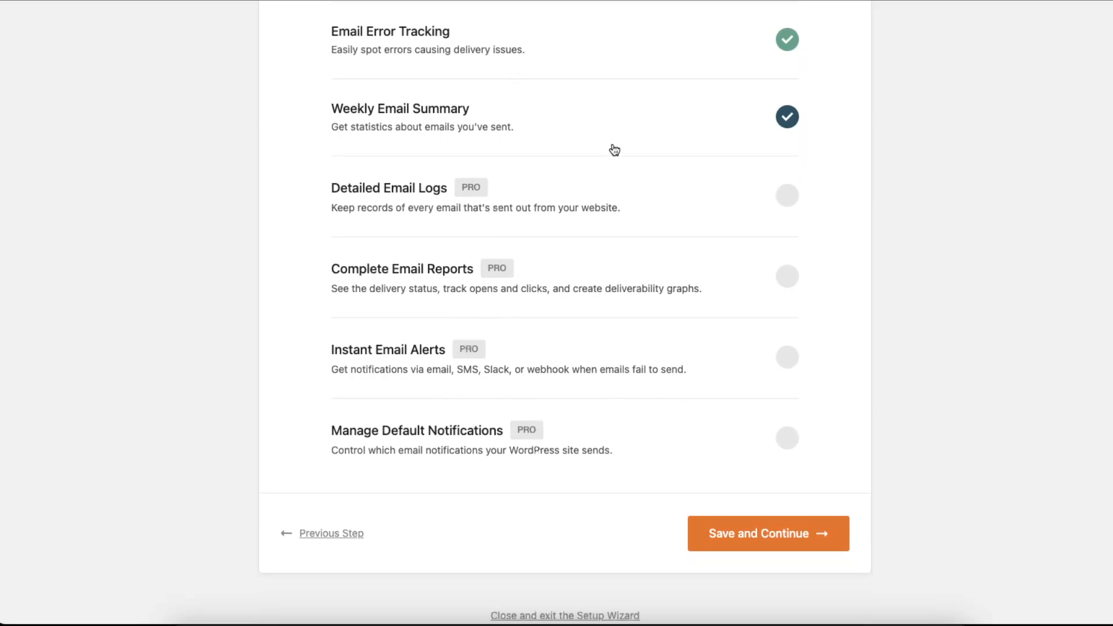
{"action": "left_click", "coordinate": [781, 538]}
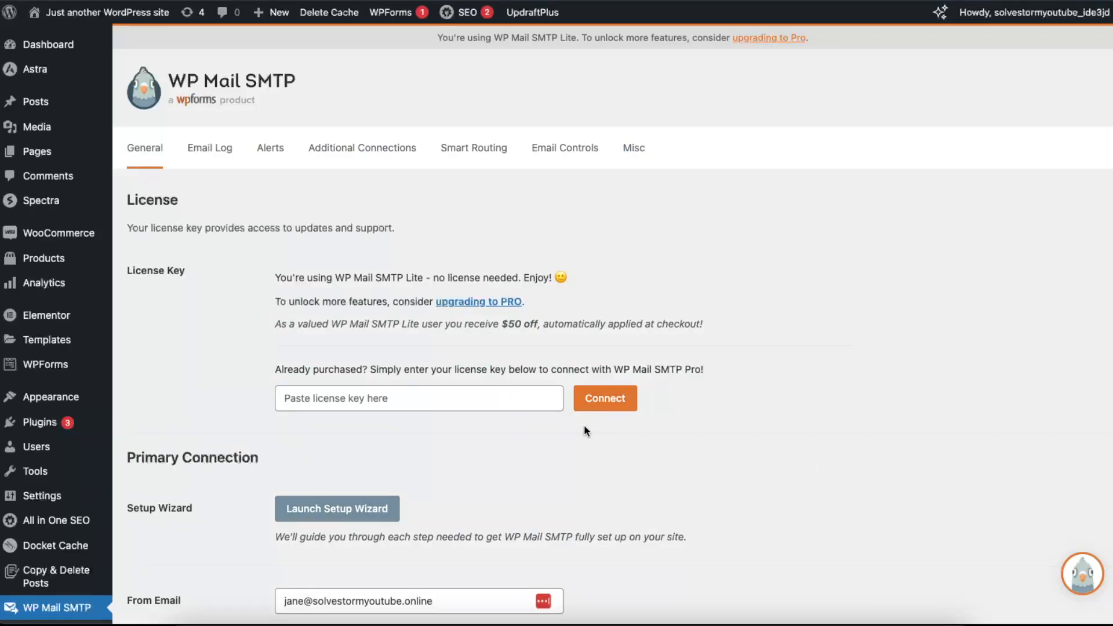
Review the general WP Mail SMTP settings, including the primary connection's From Email, From Name, Return Path and mailer
{"action": "scroll", "coordinate": [704, 351], "scroll_direction": "down", "scroll_amount": 10}
{"action": "scroll", "coordinate": [848, 365], "scroll_direction": "down", "scroll_amount": 15}
{"action": "scroll", "coordinate": [845, 361], "scroll_direction": "down", "scroll_amount": 6}
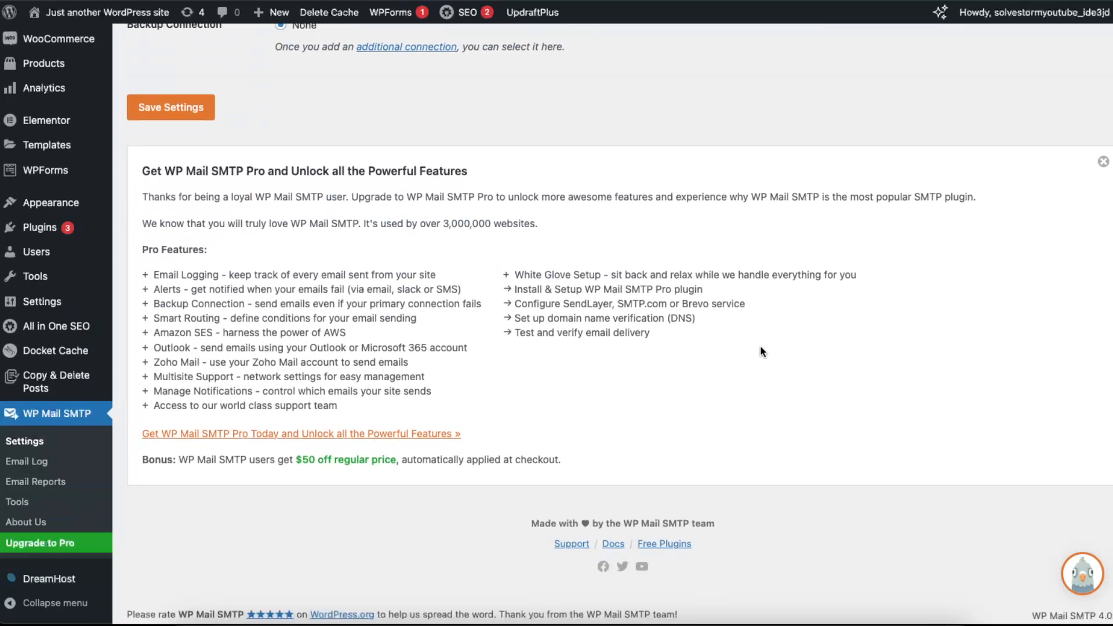
{"action": "scroll", "coordinate": [760, 345], "scroll_direction": "up", "scroll_amount": 20}
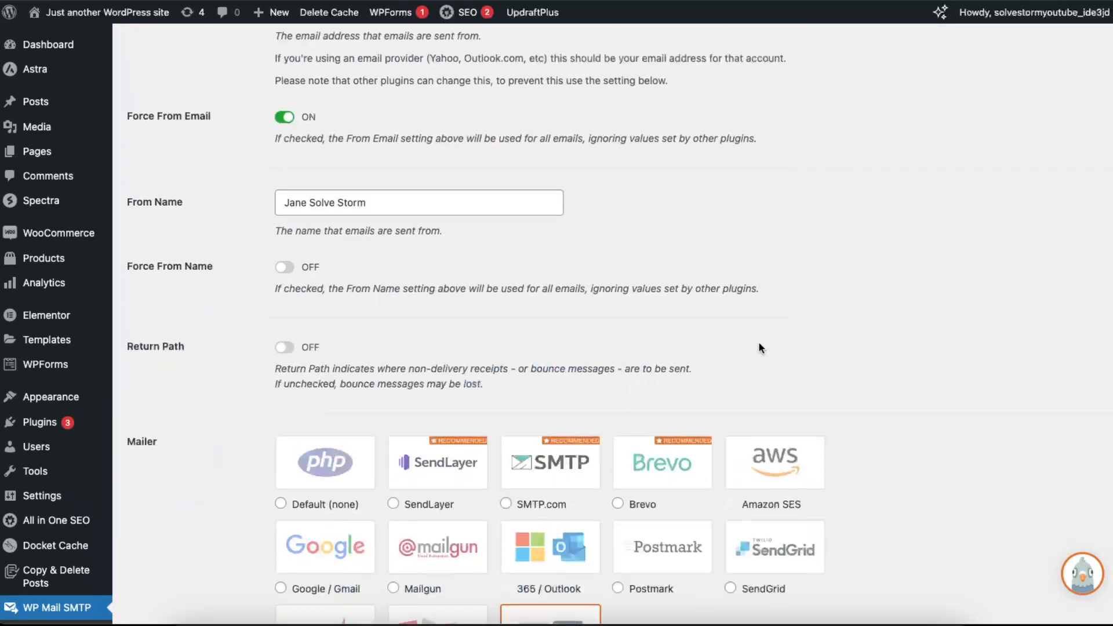
{"action": "scroll", "coordinate": [759, 342], "scroll_direction": "up", "scroll_amount": 12}
{"action": "scroll", "coordinate": [799, 421], "scroll_direction": "down", "scroll_amount": 8}
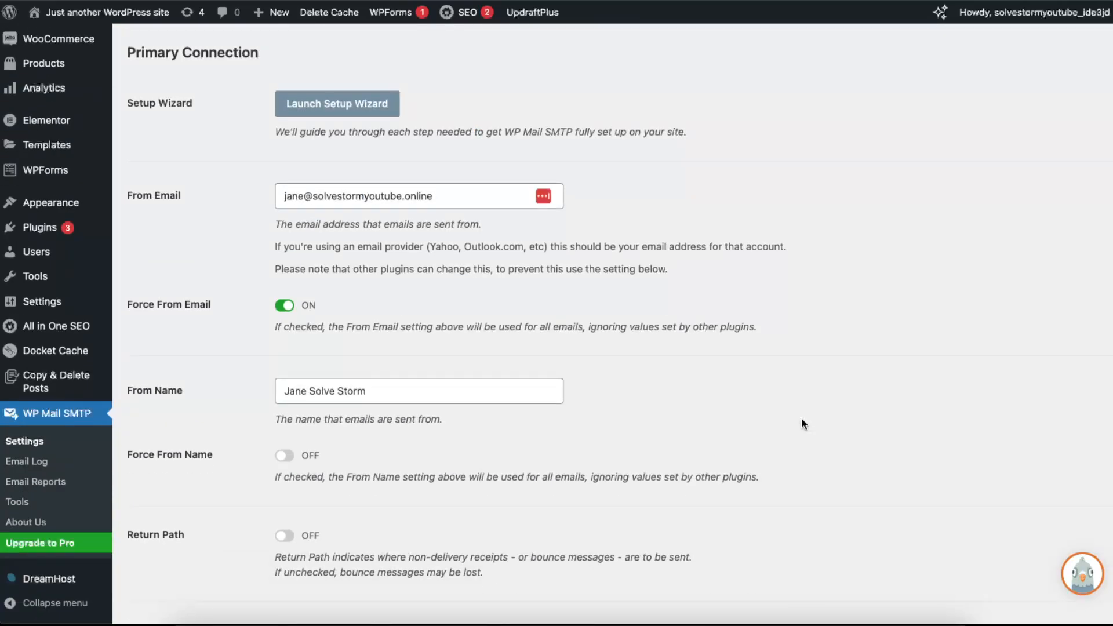
{"action": "scroll", "coordinate": [803, 424], "scroll_direction": "down", "scroll_amount": 5}
Open the plugin's miscellaneous settings and examine the options, especially the warning for Uninstall WP Mail SMTP
{"action": "scroll", "coordinate": [890, 294], "scroll_direction": "up", "scroll_amount": 12}
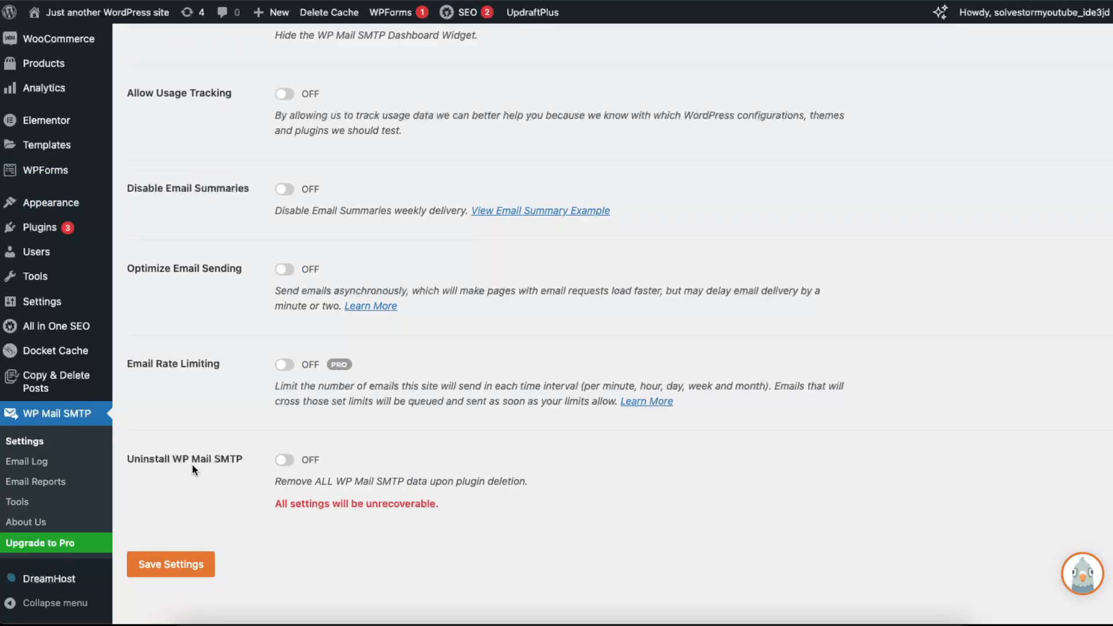
{"action": "left_click_drag", "start_coordinate": [270, 504], "coordinate": [447, 510]}
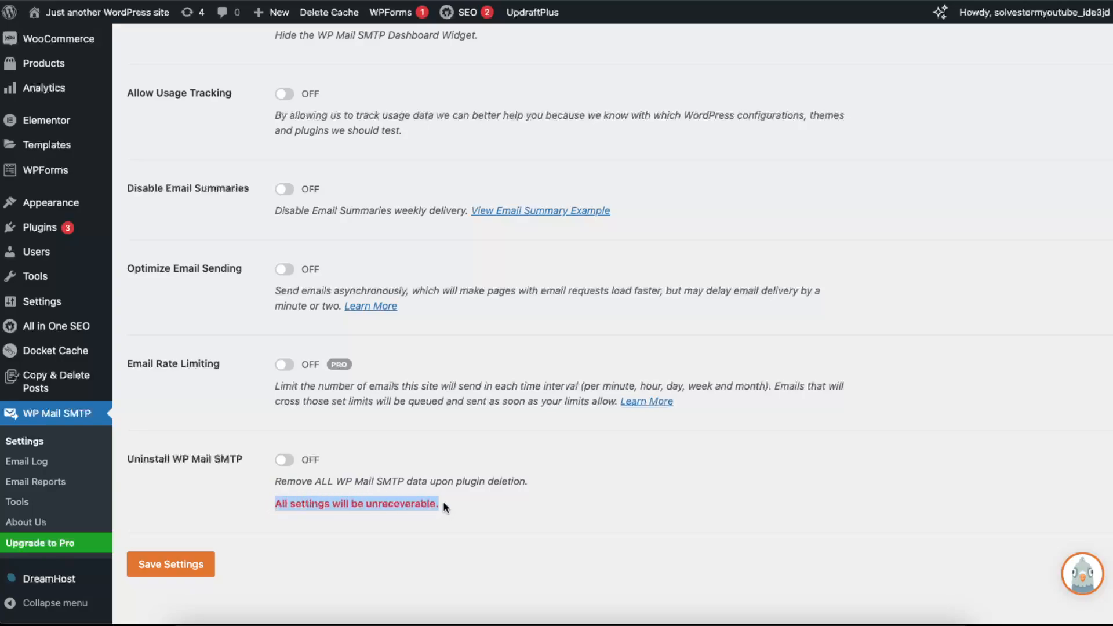
{"action": "left_click", "coordinate": [443, 503]}
{"action": "scroll", "coordinate": [443, 501], "scroll_direction": "up", "scroll_amount": 20}
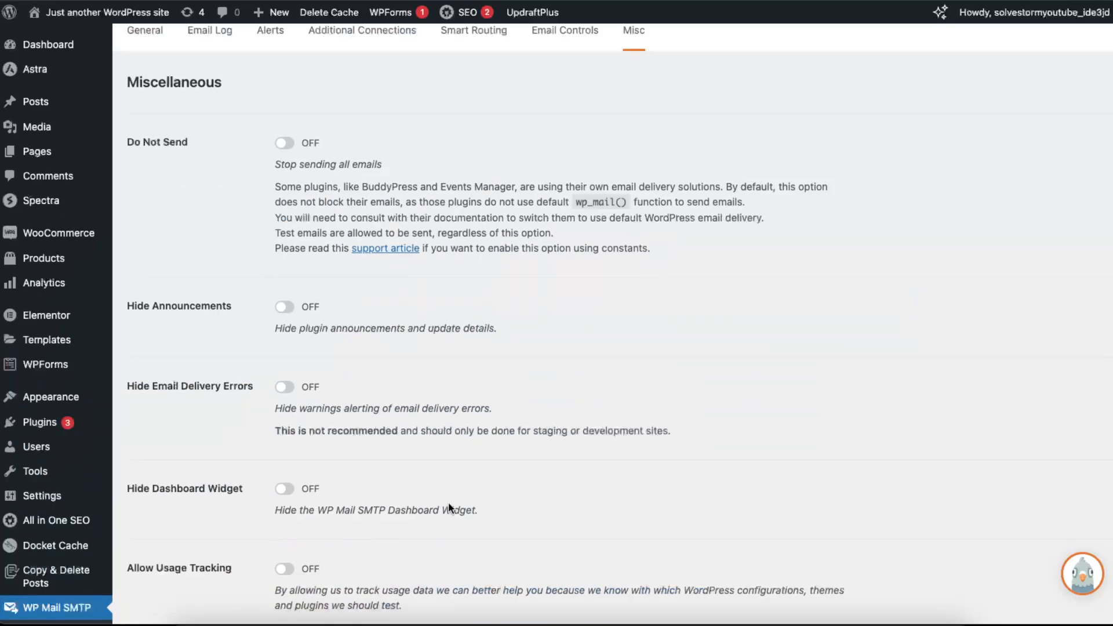